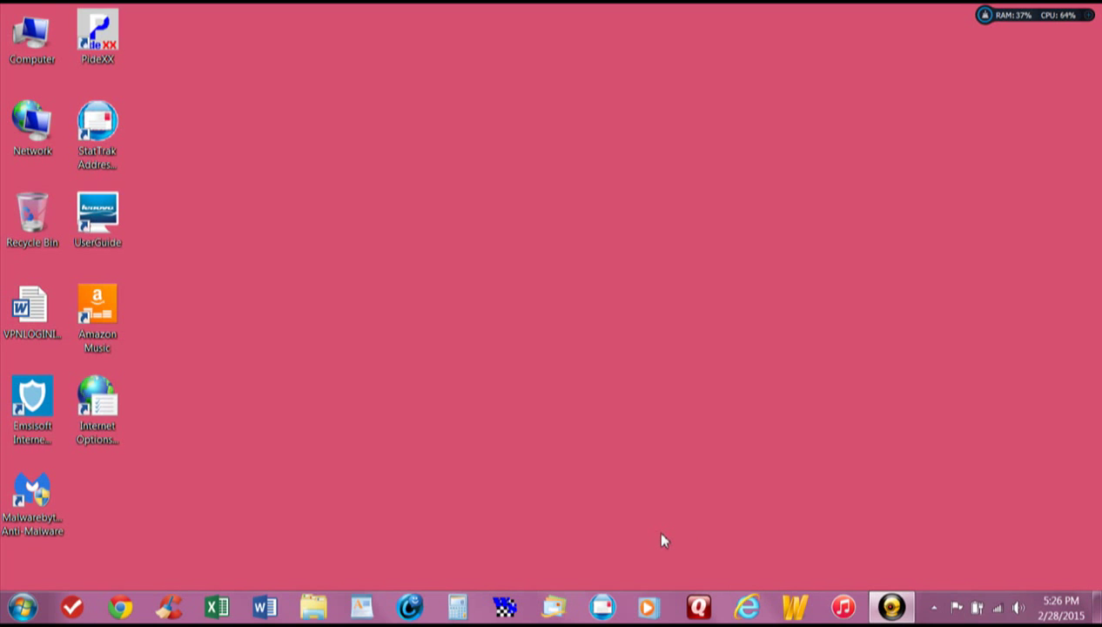
Launch Internet Explorer and accept the recommended security and compatibility settings in its setup prompt.
left_click(748, 609)
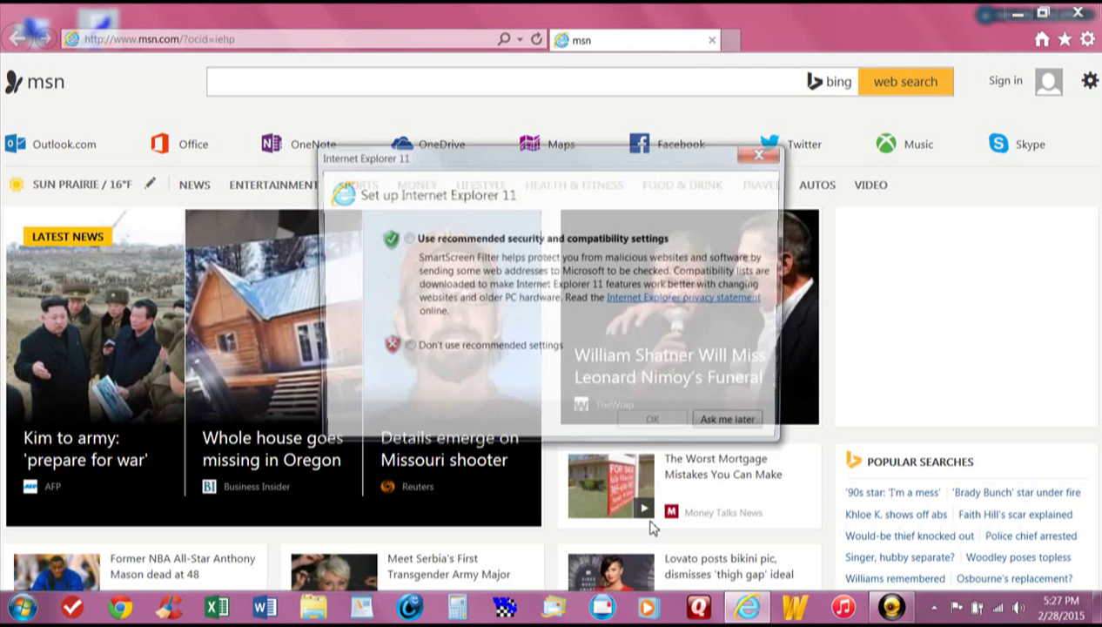
left_click(405, 239)
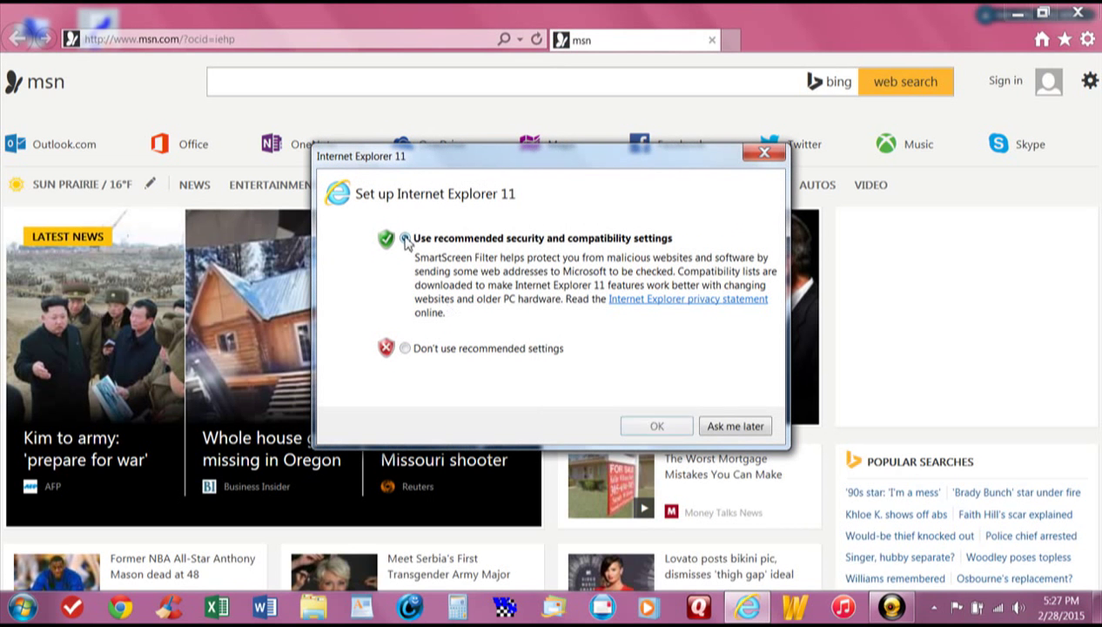
left_click(657, 427)
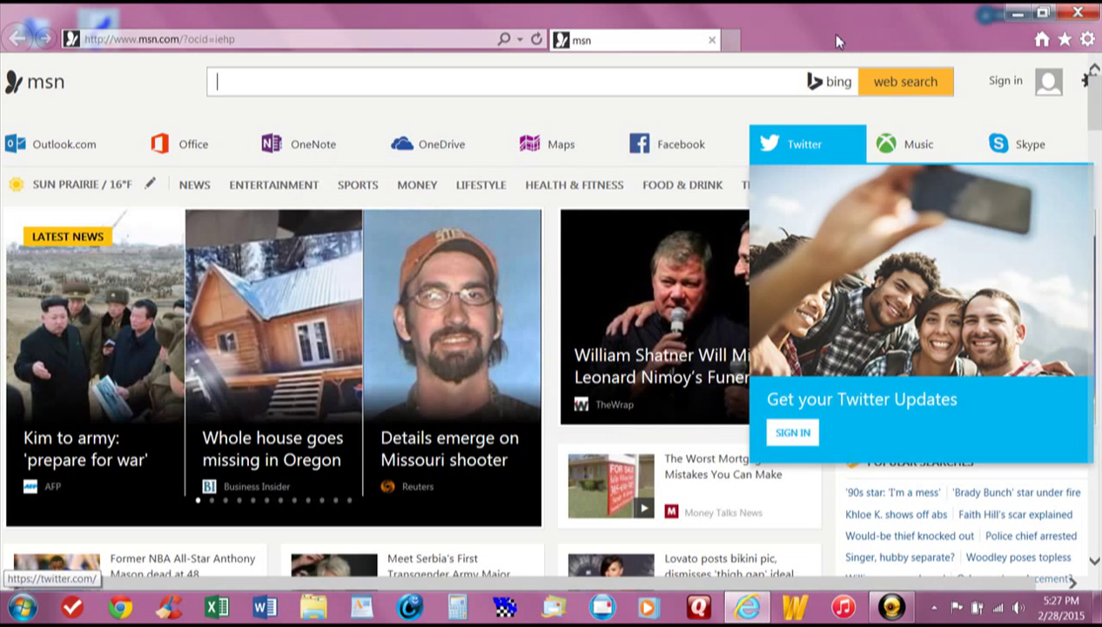
Show the Menu bar, Favorites bar, Command bar and Status bar in the browser window.
right_click(828, 42)
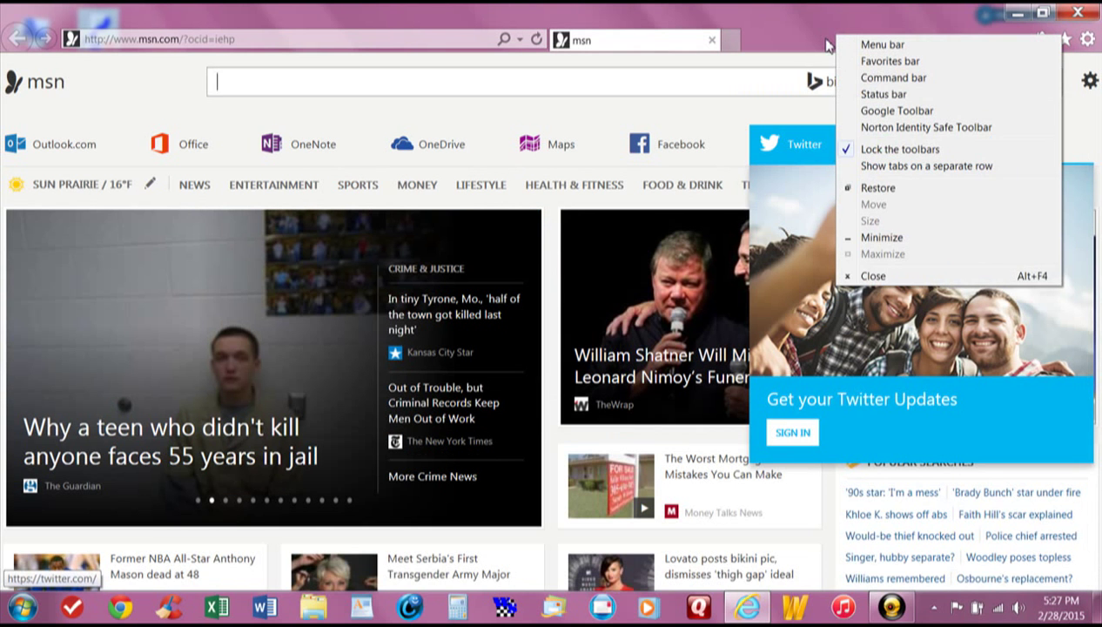
left_click(874, 45)
right_click(836, 34)
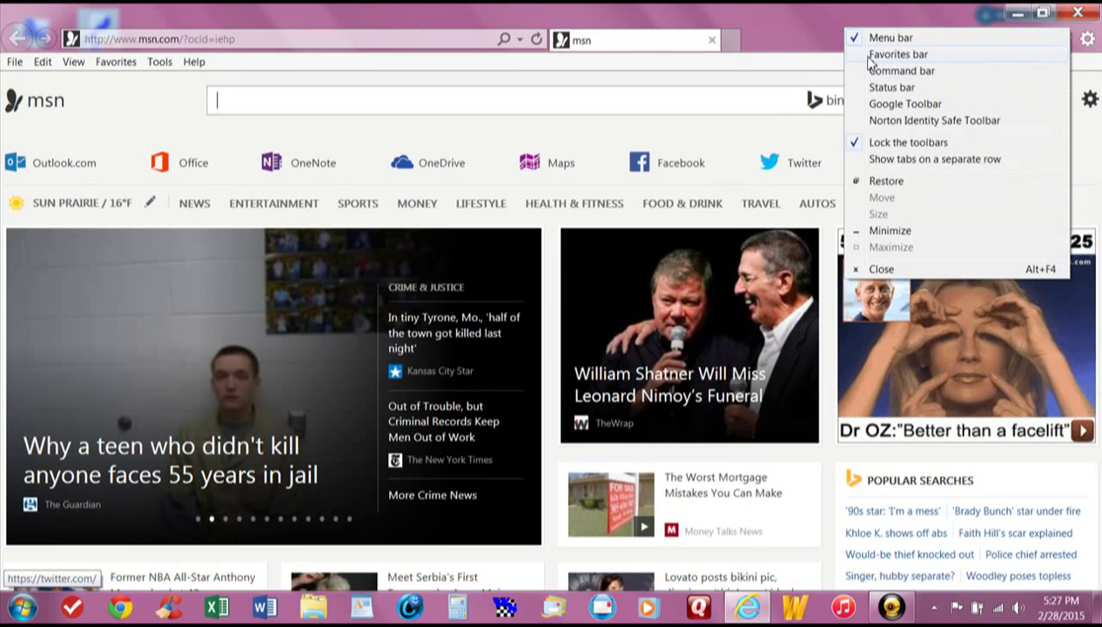
left_click(874, 54)
right_click(841, 19)
left_click(882, 61)
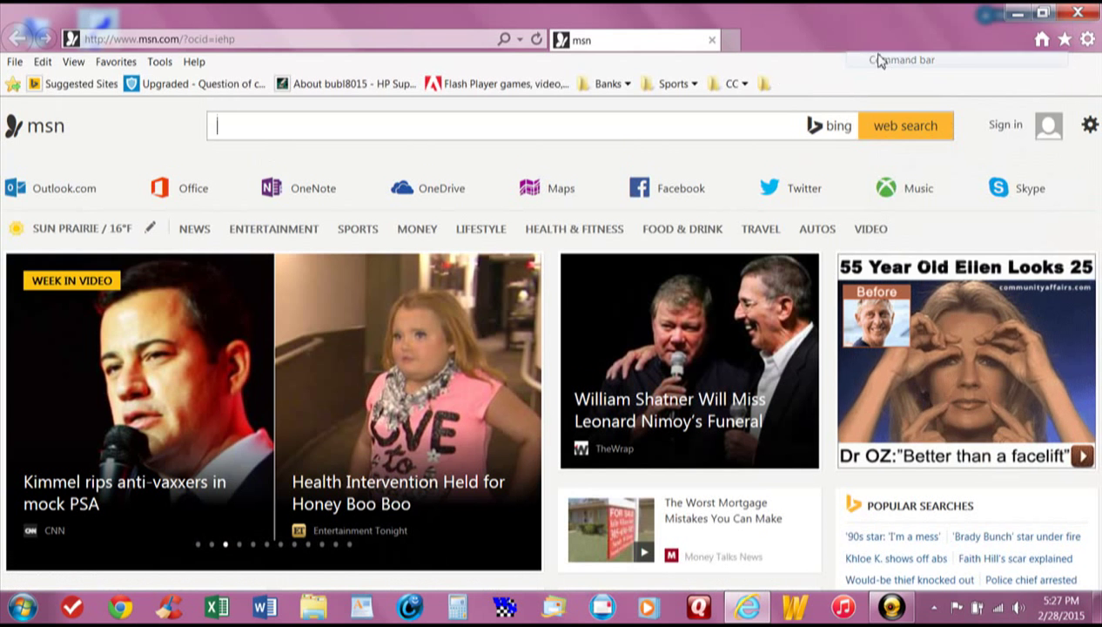
right_click(852, 21)
left_click(902, 83)
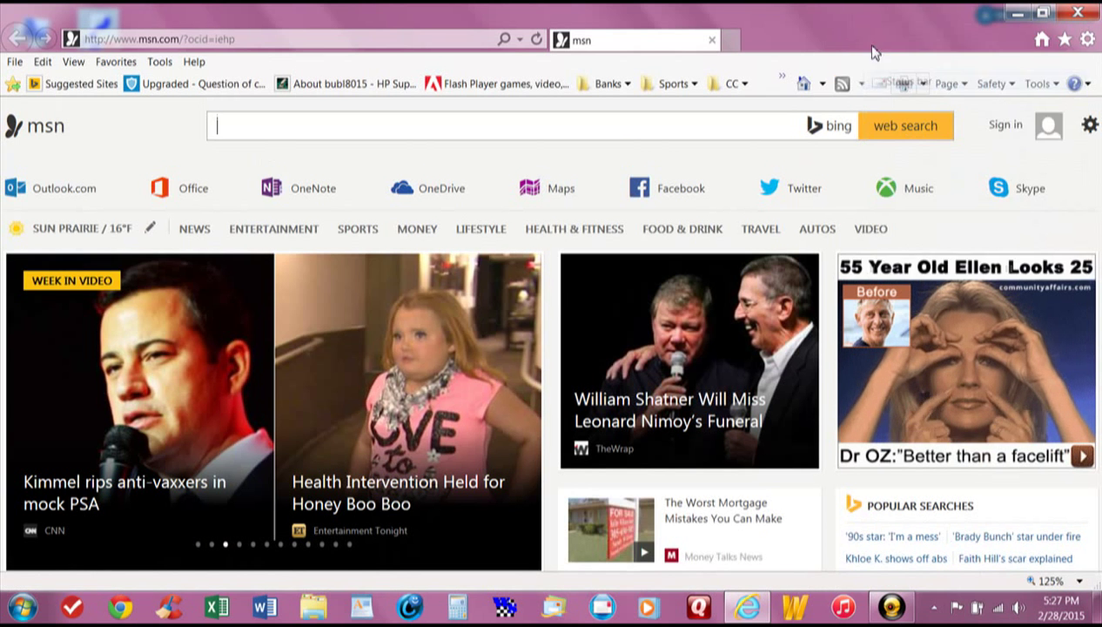
Show the Norton Identity Safe Toolbar and unlock the browser's toolbars.
right_click(851, 29)
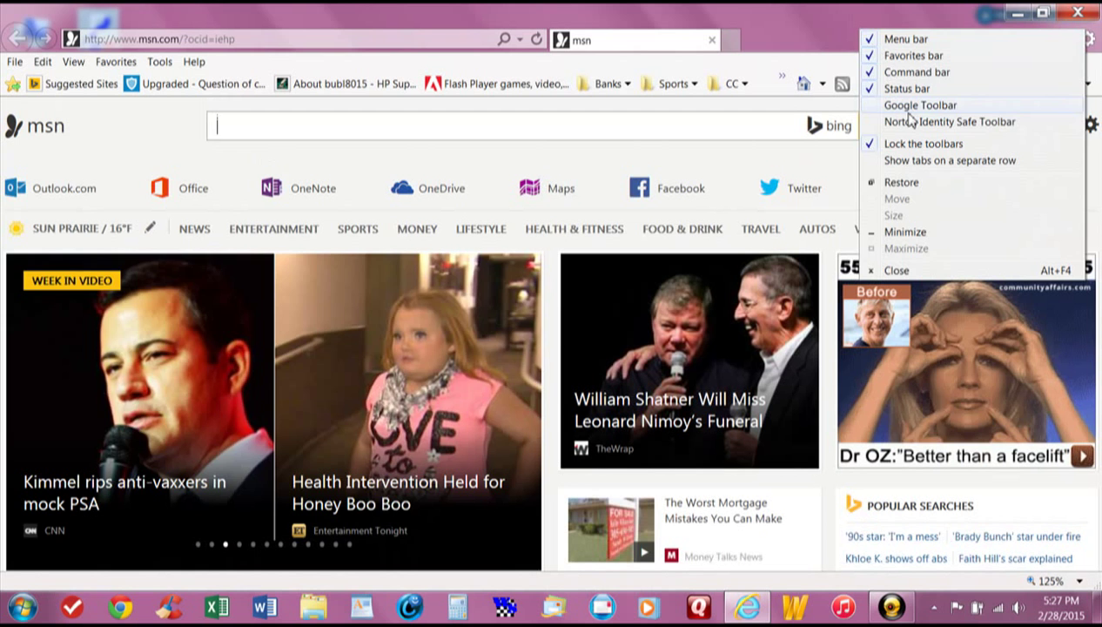
left_click(823, 41)
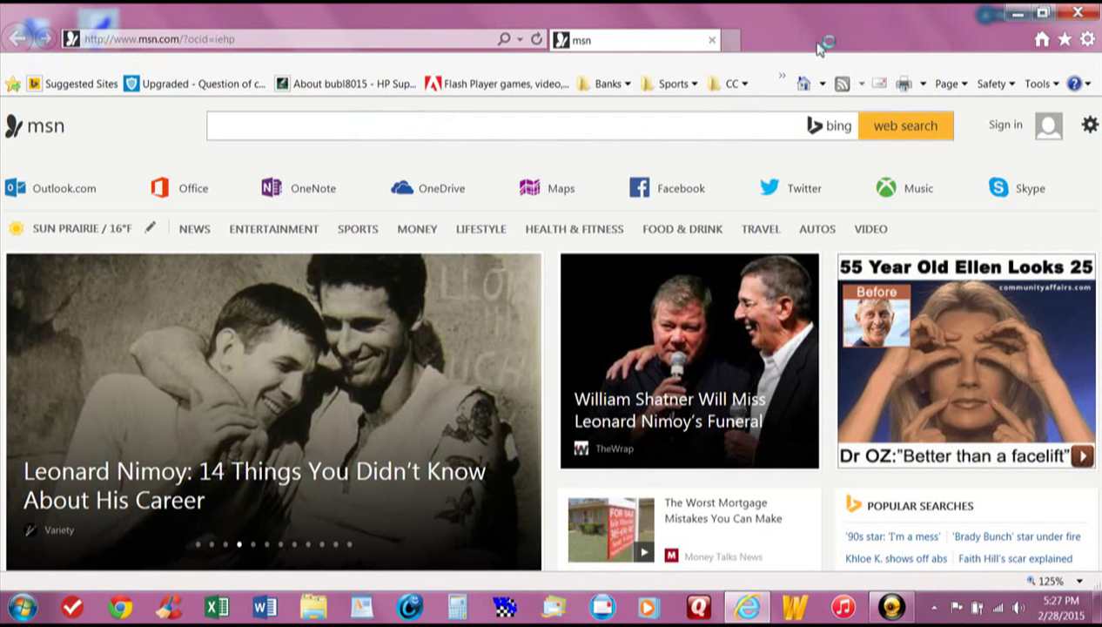
right_click(821, 37)
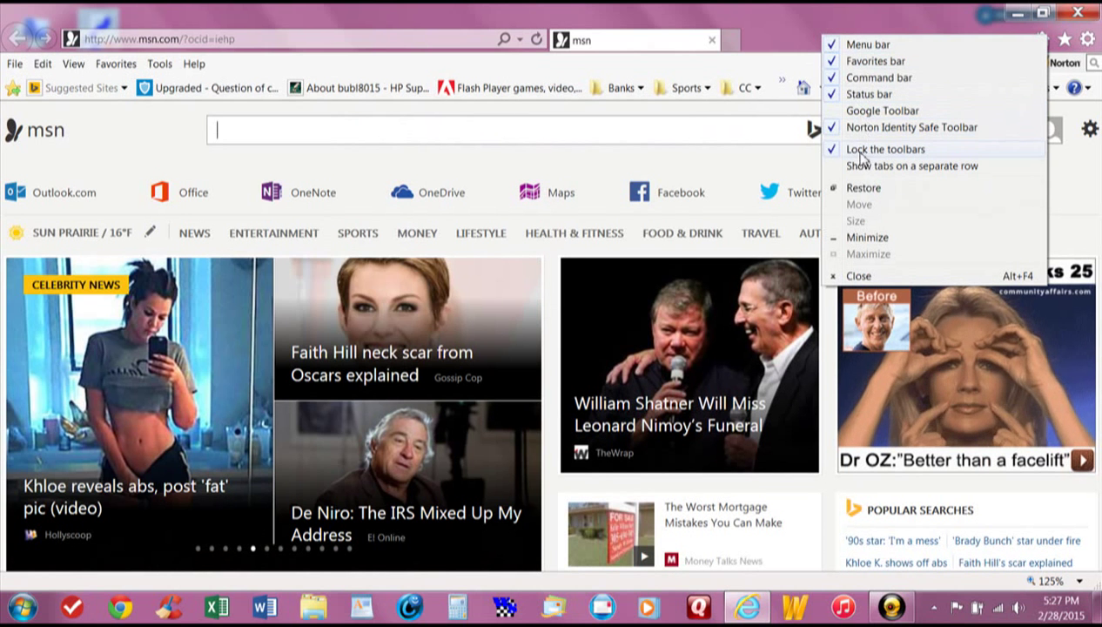
left_click(860, 153)
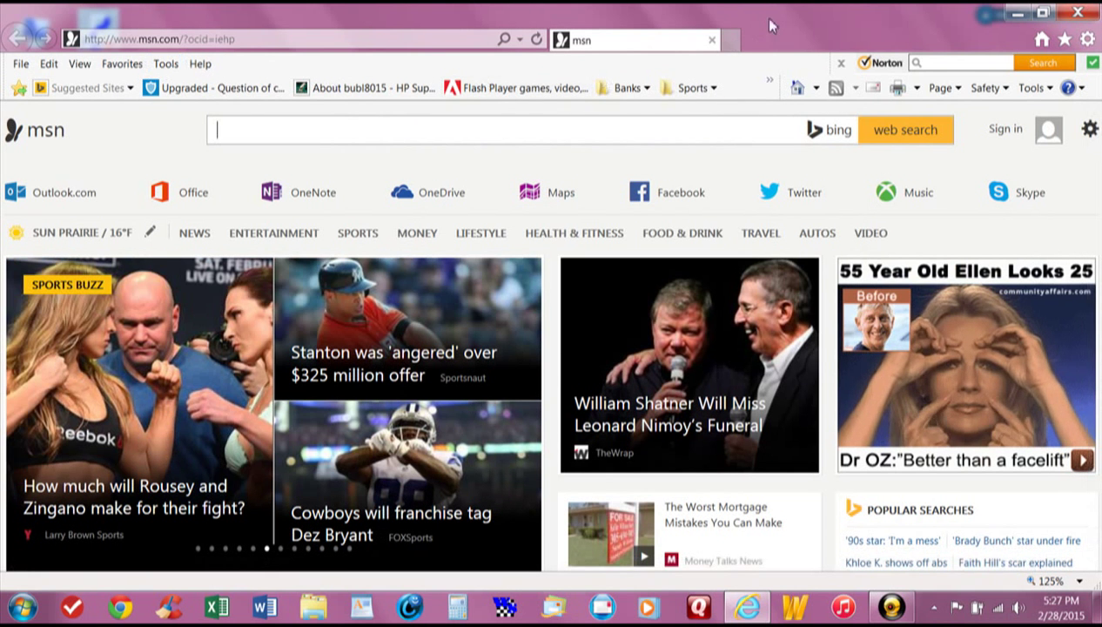
Open YouTube from the saved favorite named TB.
left_click(770, 82)
left_click(799, 196)
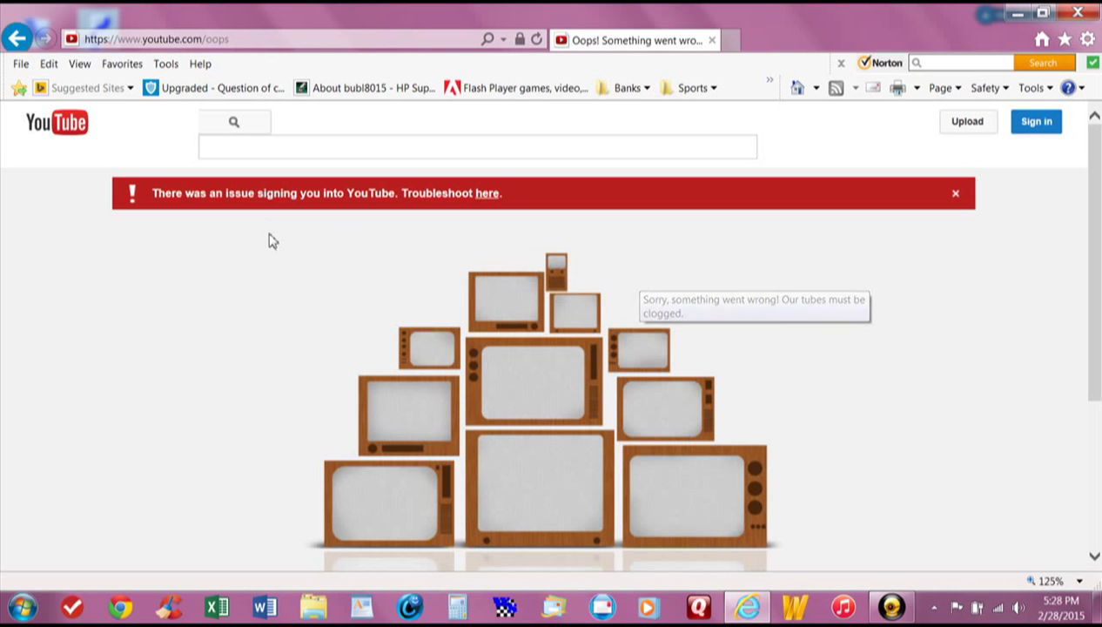
Enable Protected Mode for the Trusted sites zone in the Internet Options security settings.
left_click(174, 70)
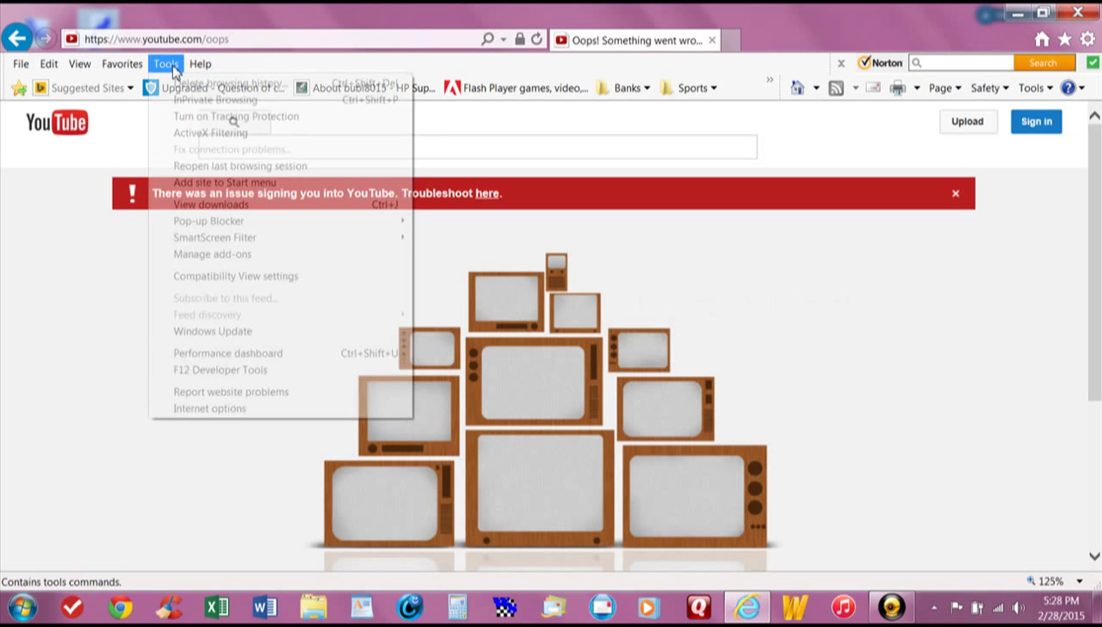
left_click(231, 409)
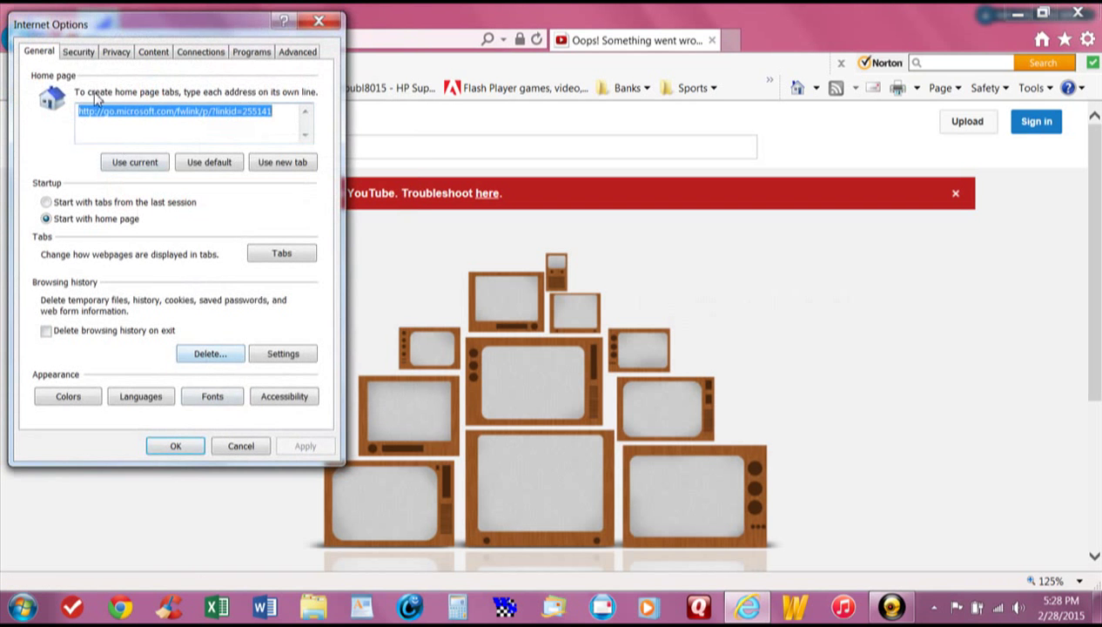
left_click(77, 52)
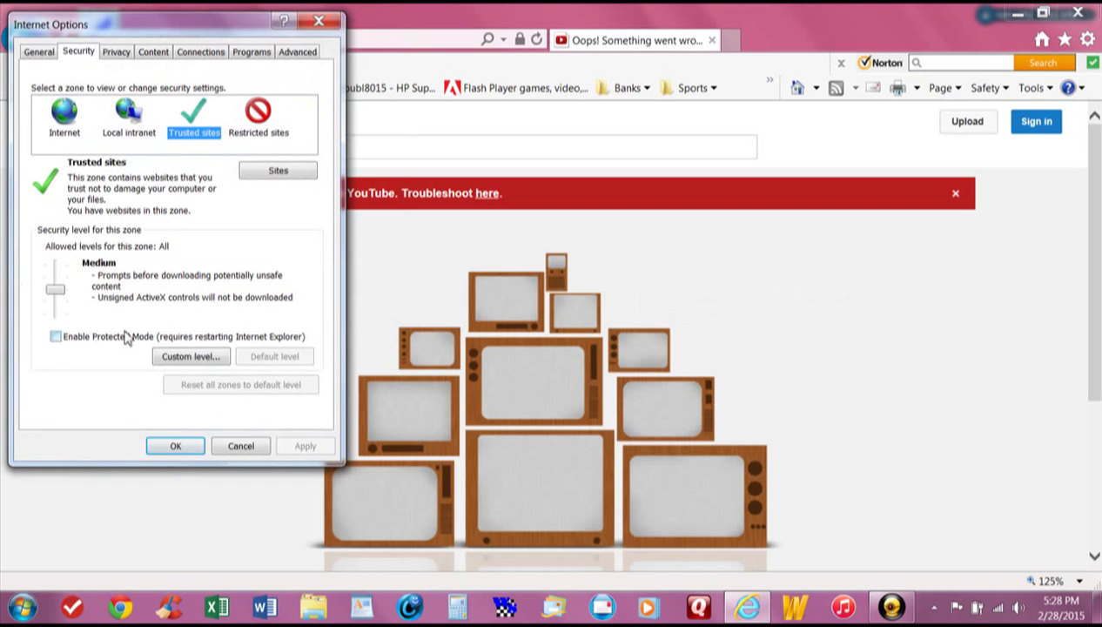
left_click(55, 338)
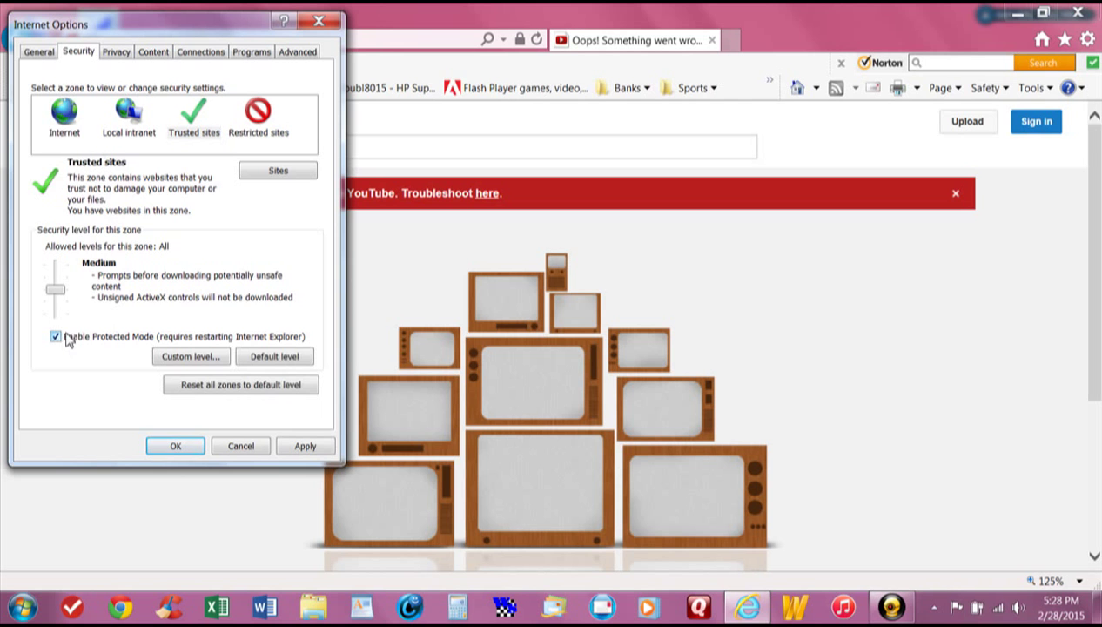
Enable Protected Mode for the Local intranet zone, check the Internet and Restricted sites zones, and apply the security changes.
left_click(62, 119)
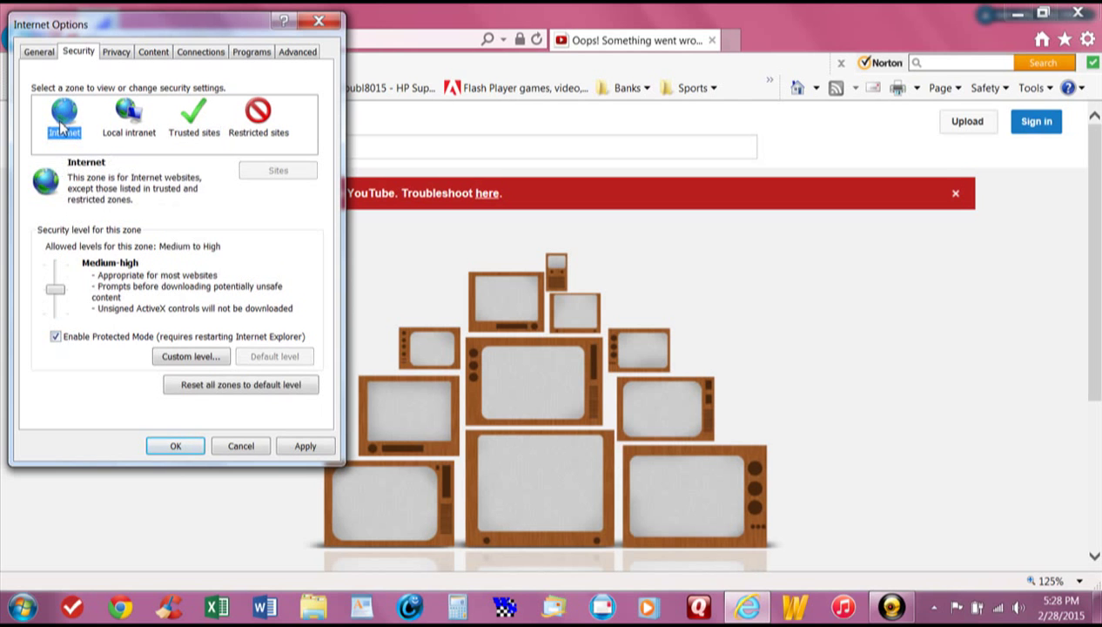
left_click(122, 122)
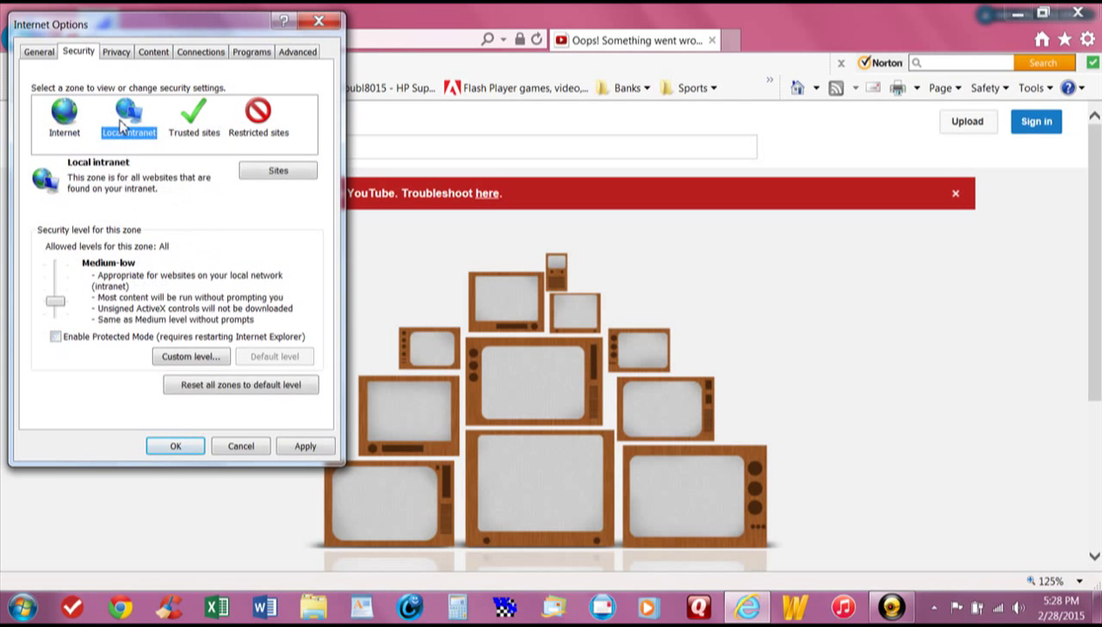
left_click(55, 336)
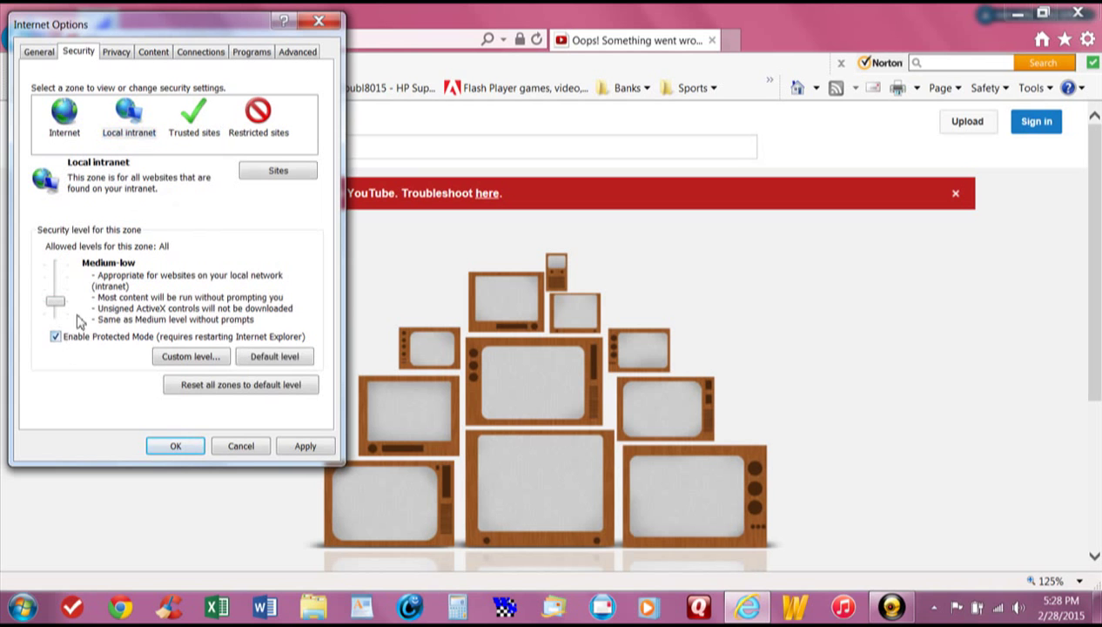
left_click(266, 107)
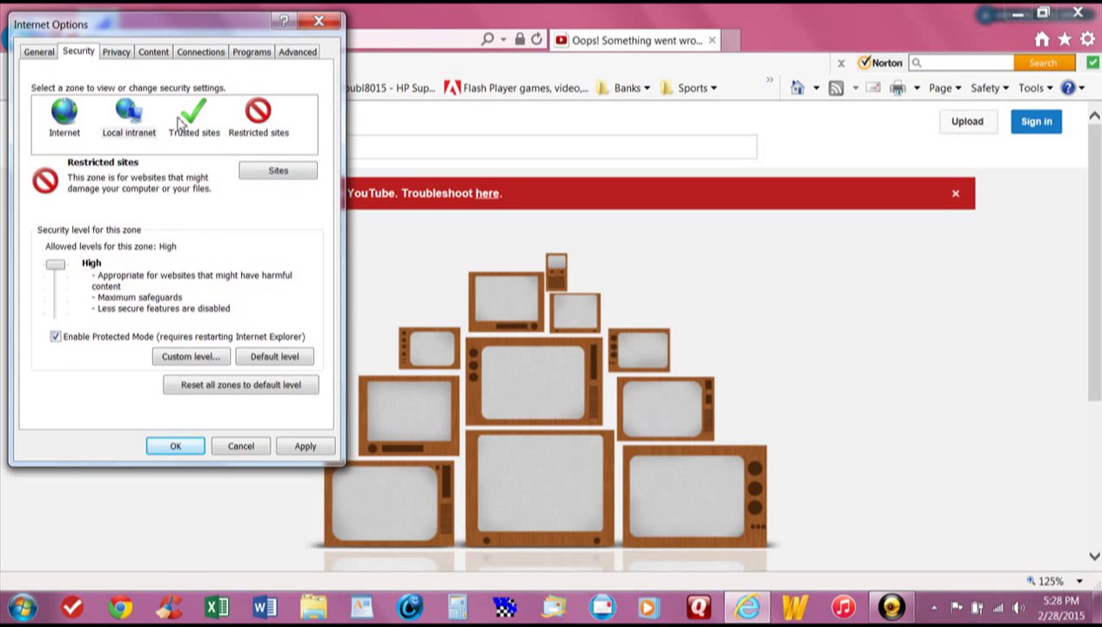
left_click(295, 448)
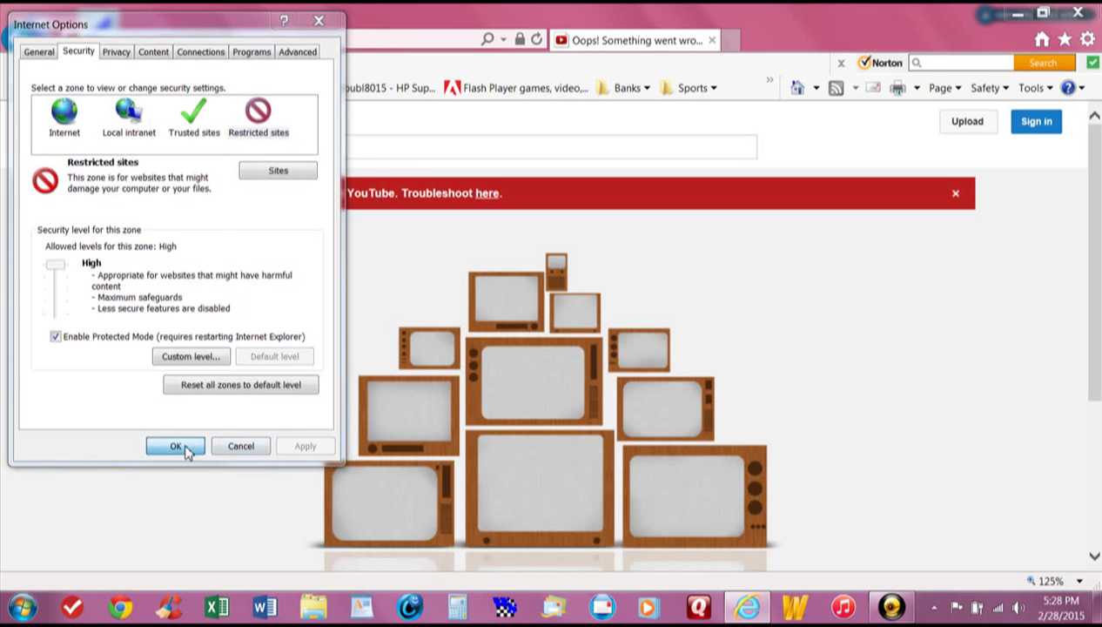
left_click(175, 447)
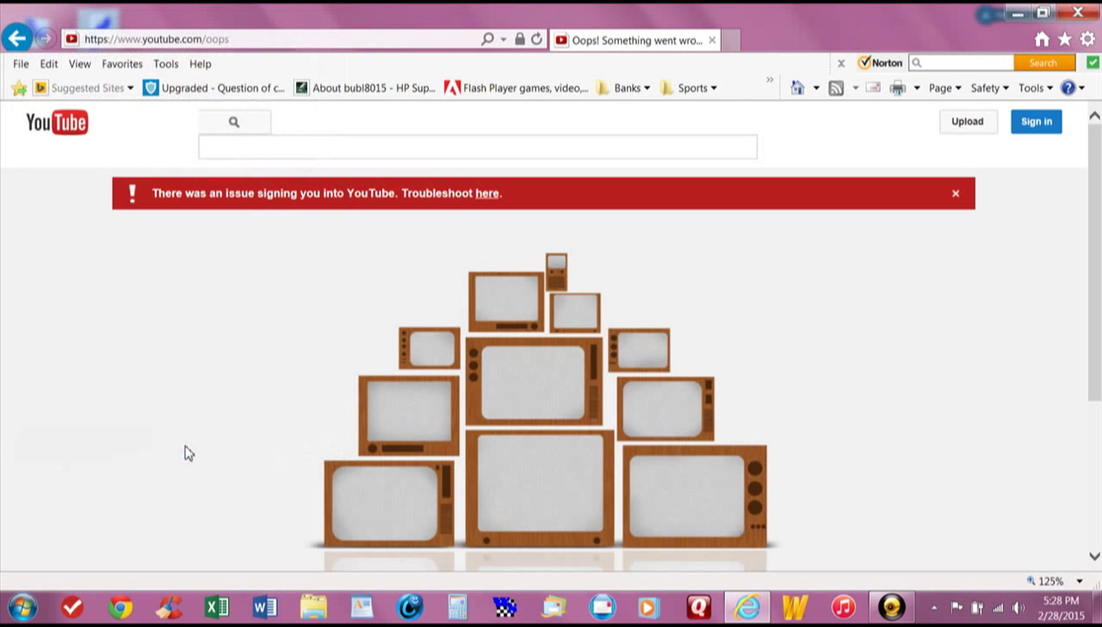
Sign in to YouTube, return to the home page and reopen YouTube from the TB favorite.
left_click(1038, 124)
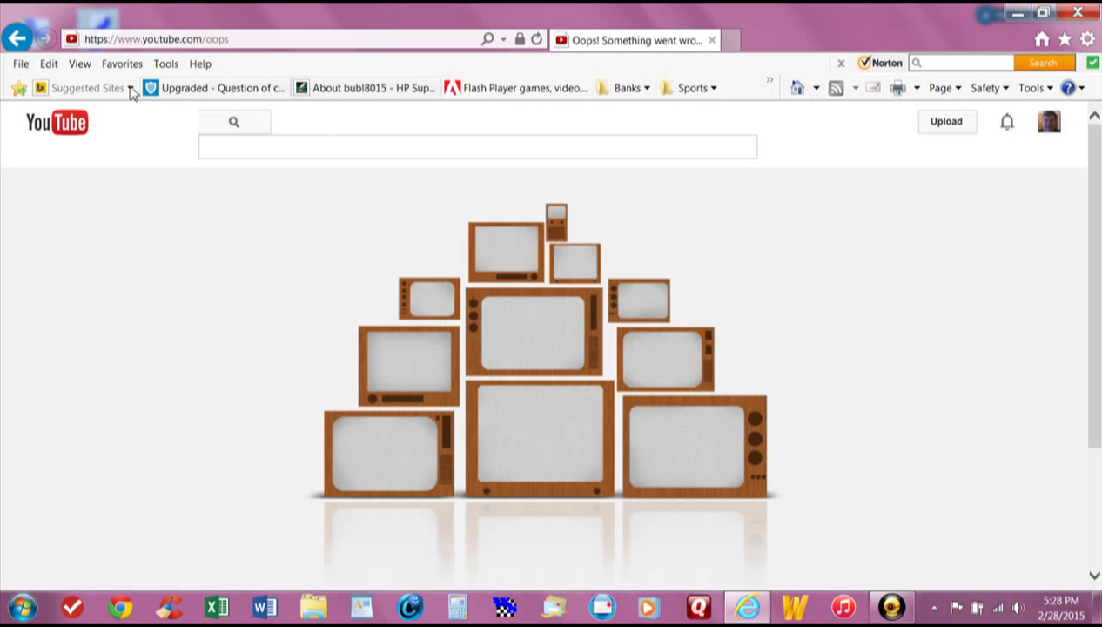
left_click(799, 89)
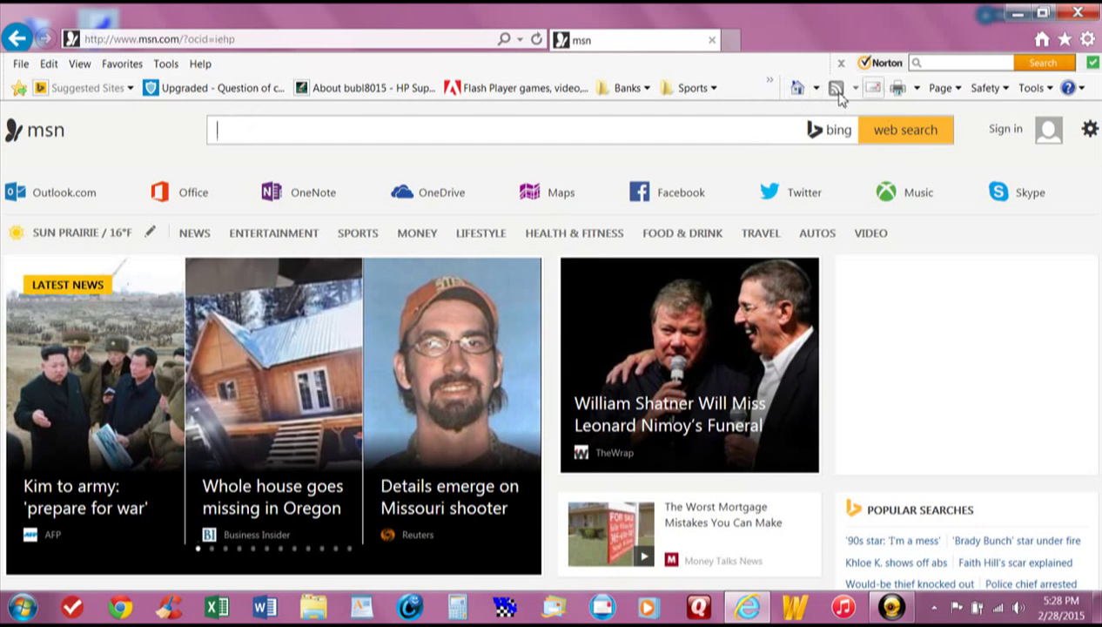
left_click(769, 85)
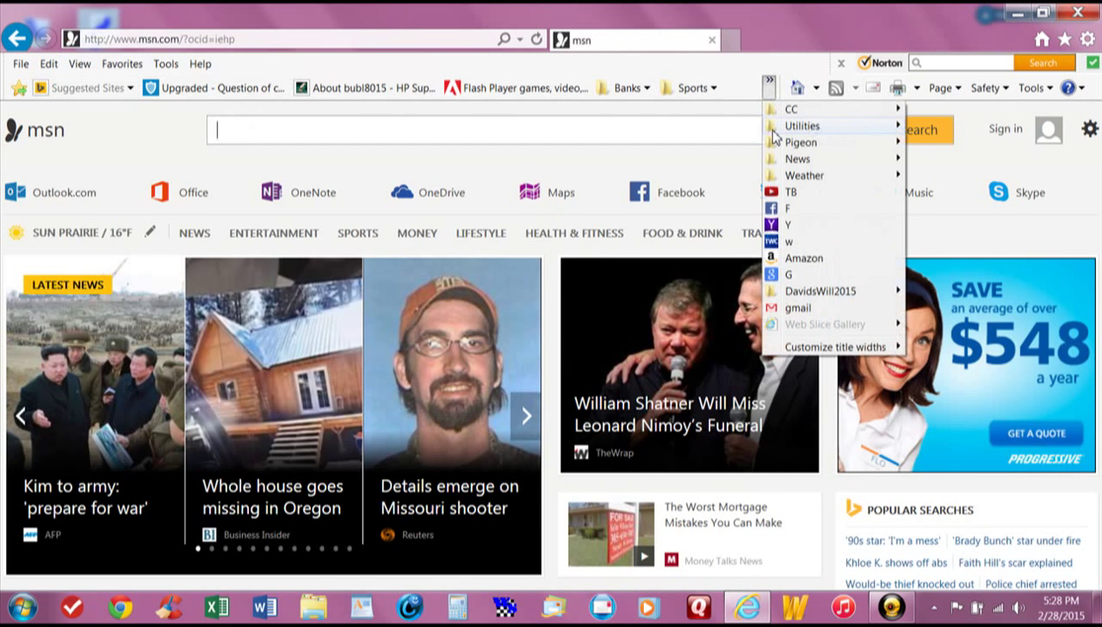
left_click(781, 190)
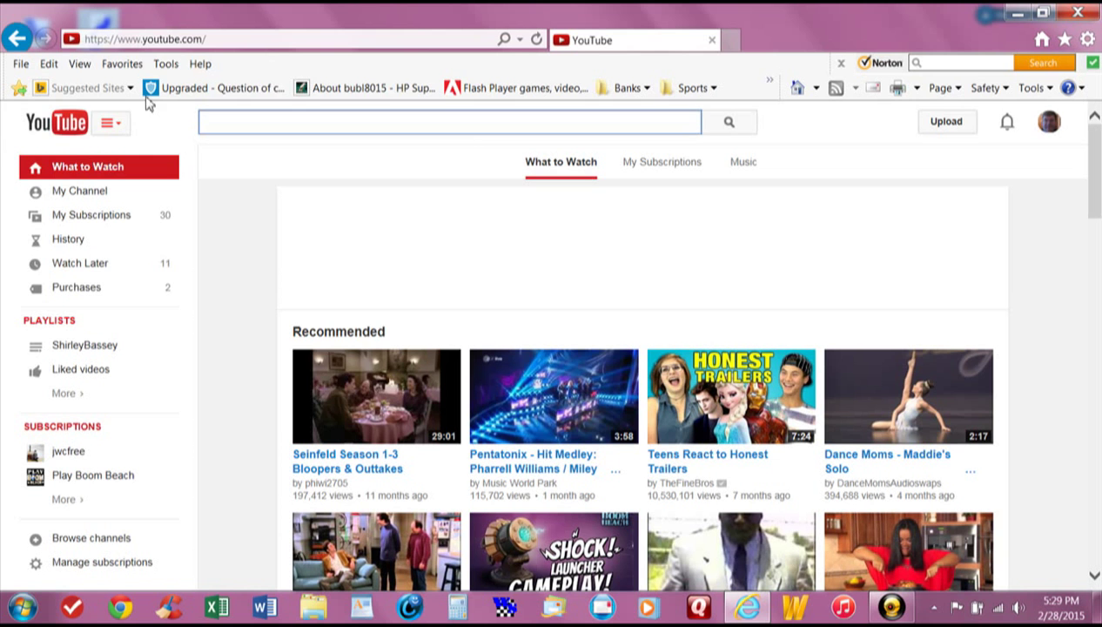
Review the Protected Mode setting of all four security zones in Internet Options, then close the dialog.
left_click(164, 64)
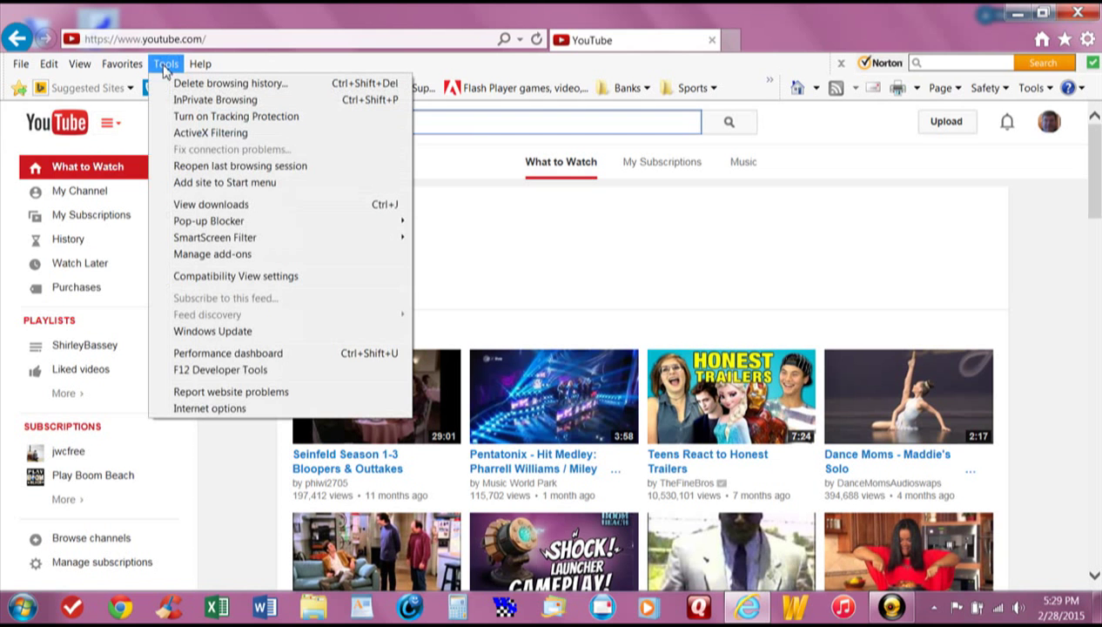
left_click(221, 409)
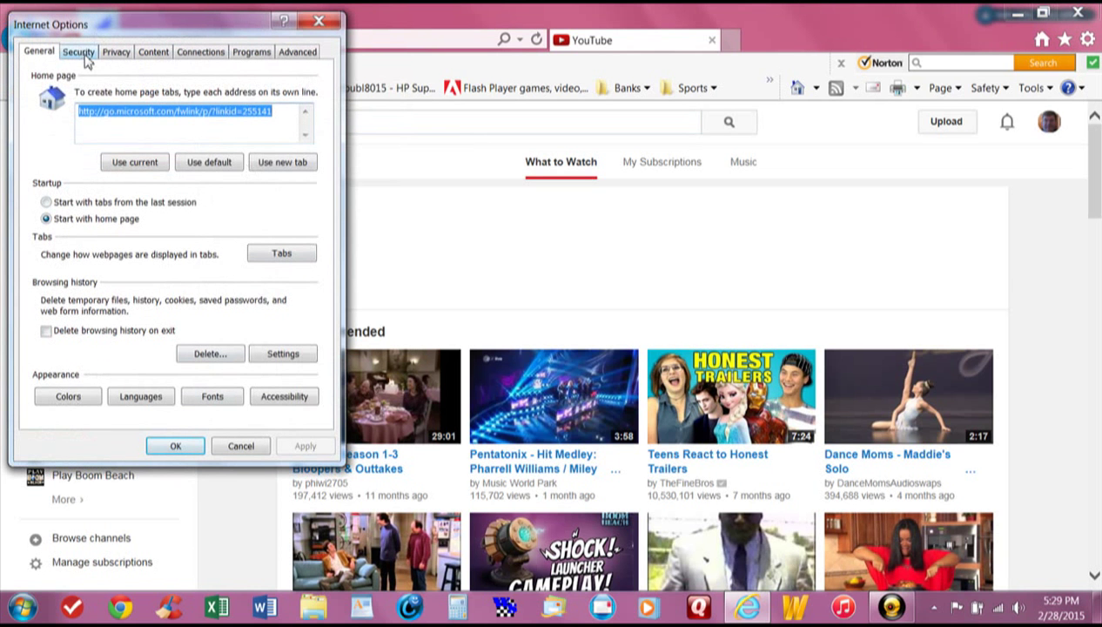
left_click(80, 53)
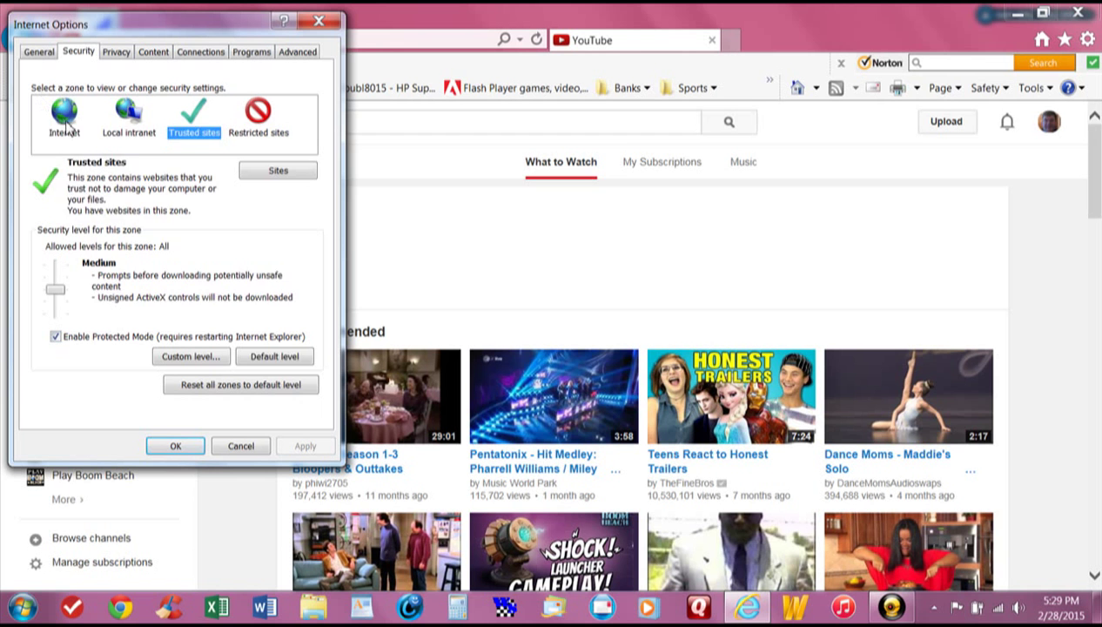
left_click(66, 125)
left_click(129, 121)
left_click(194, 122)
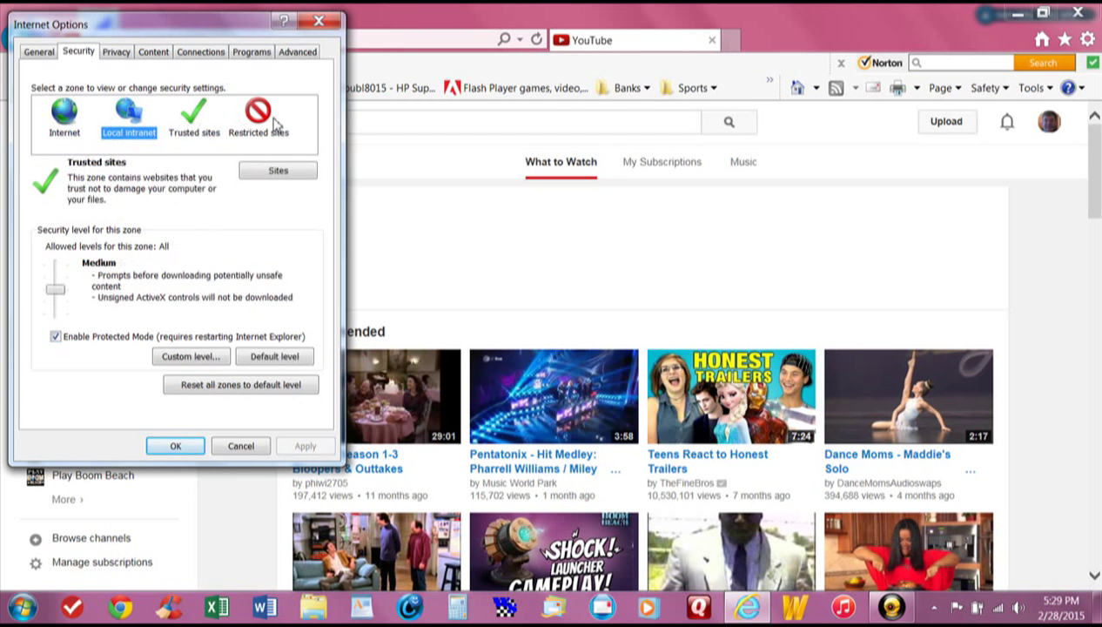
left_click(262, 122)
left_click(175, 445)
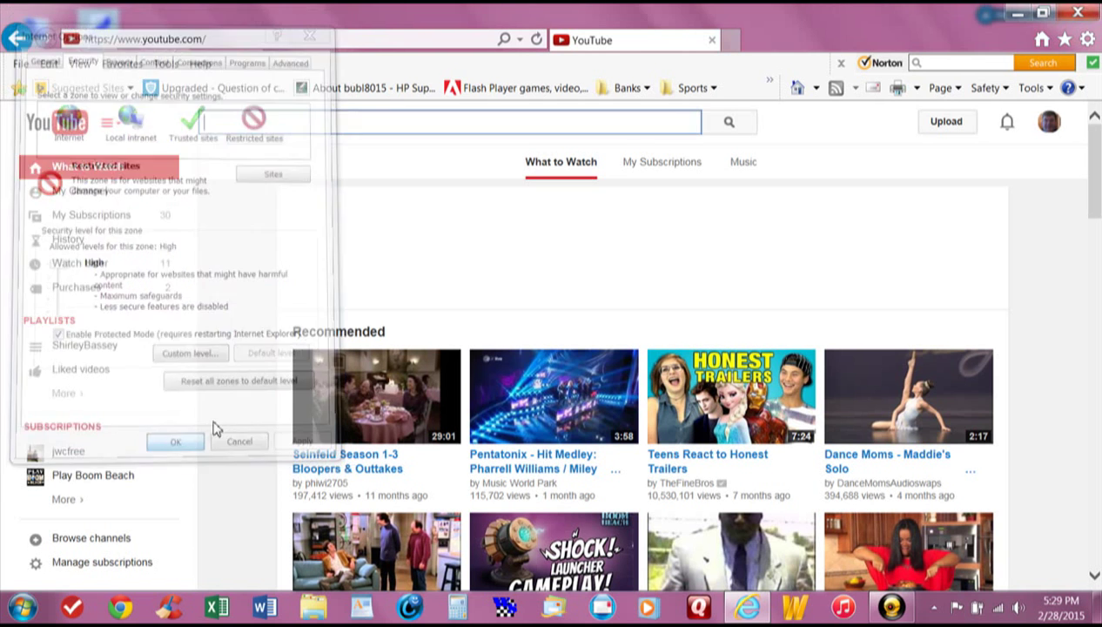